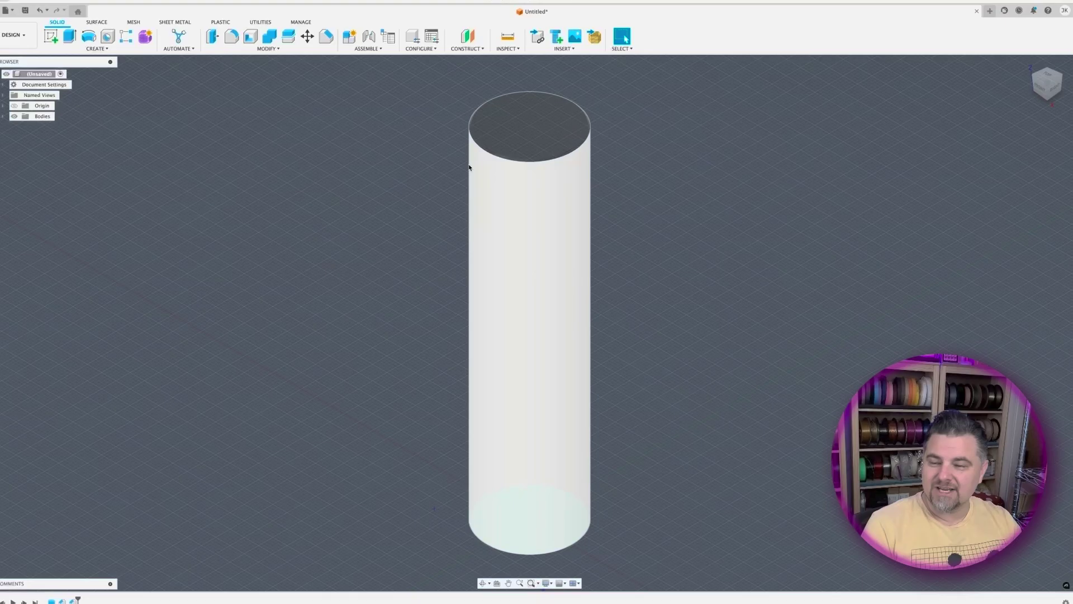
Change the cylinder's height from 120 mm to 150 mm, keeping its 30 mm diameter
{"action": "left_click", "coordinate": [551, 269]}
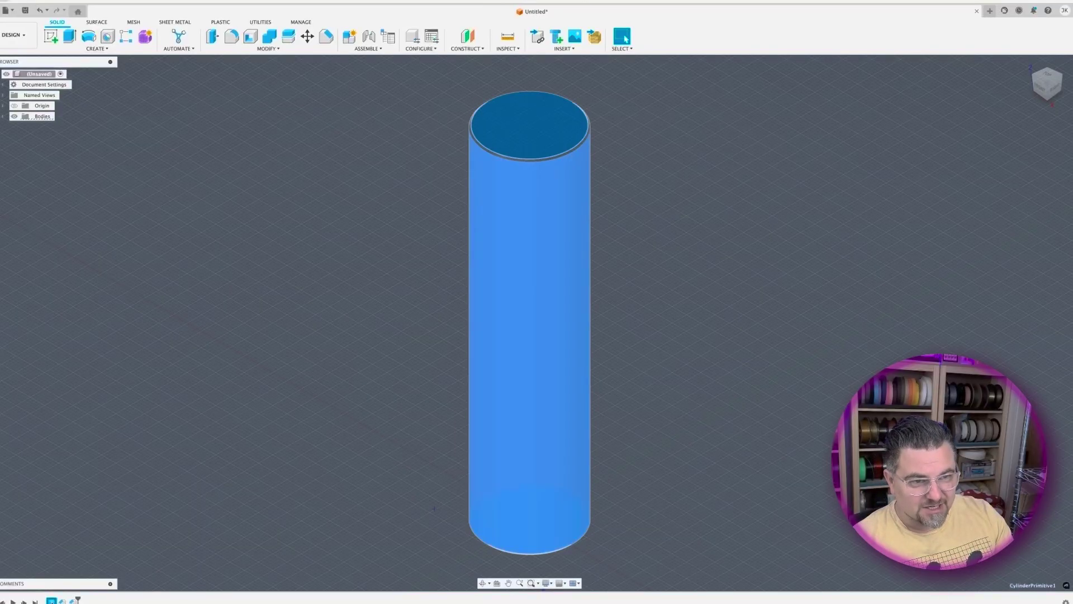
{"action": "double_click", "coordinate": [51, 600]}
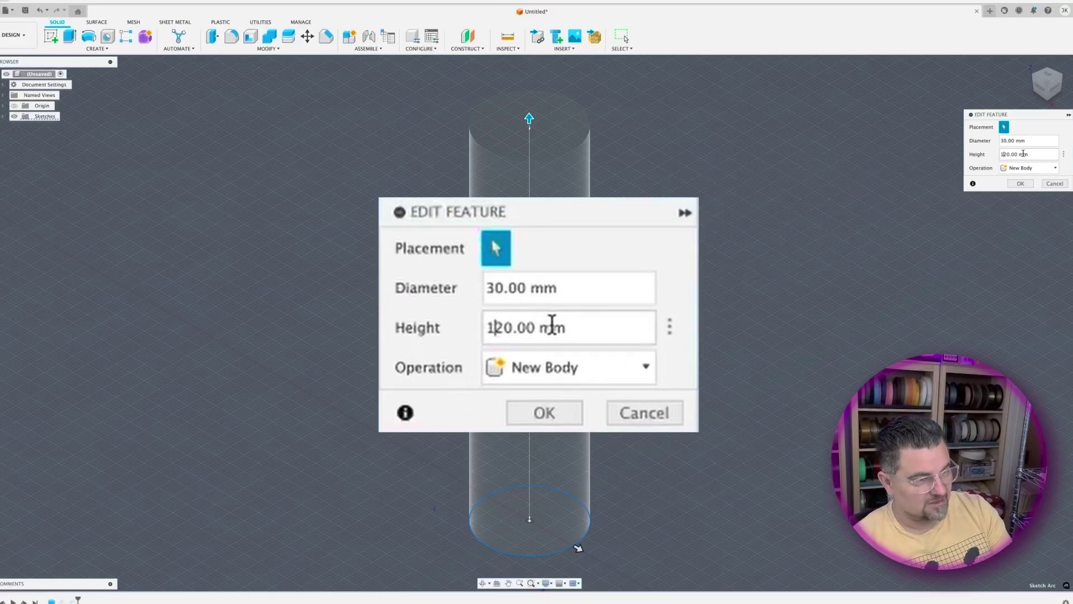
{"action": "type", "text": "5"}
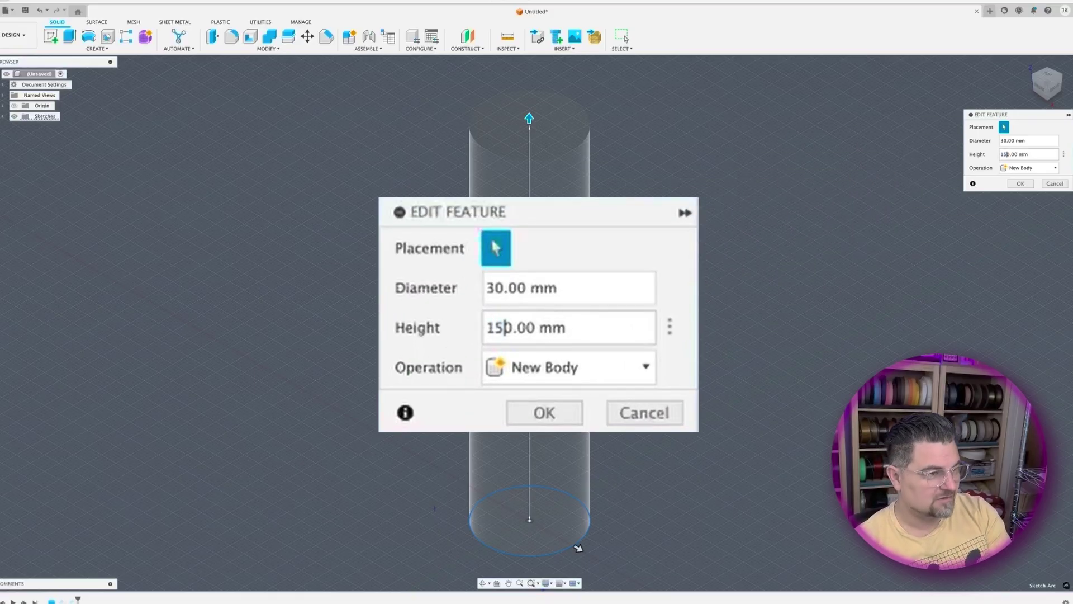
{"action": "left_click", "coordinate": [1028, 184]}
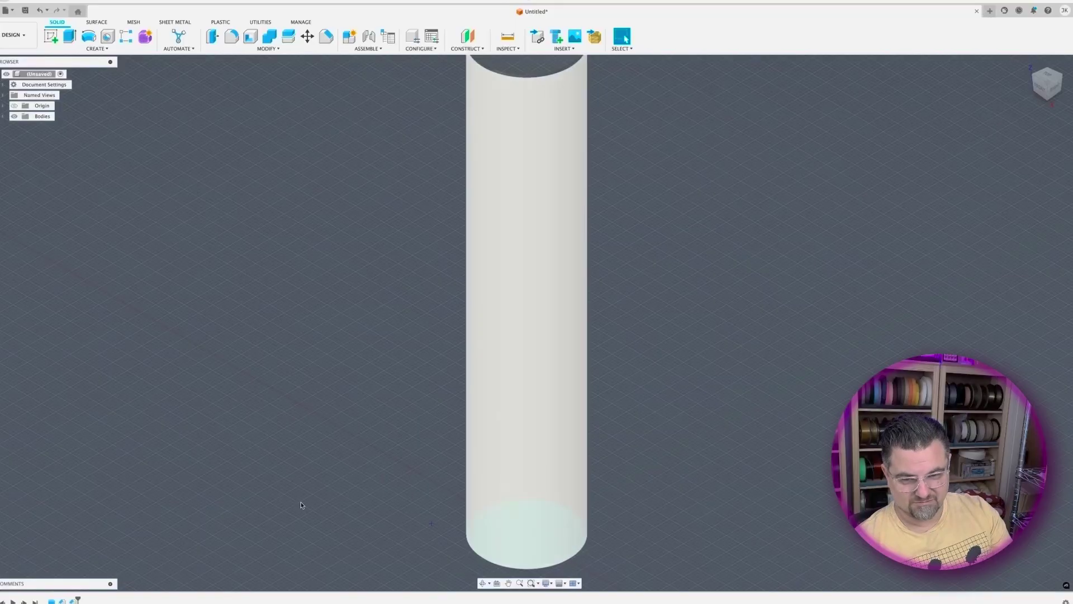
Add a Hole with a flat drill point on the cylinder's top face
{"action": "left_click", "coordinate": [531, 583]}
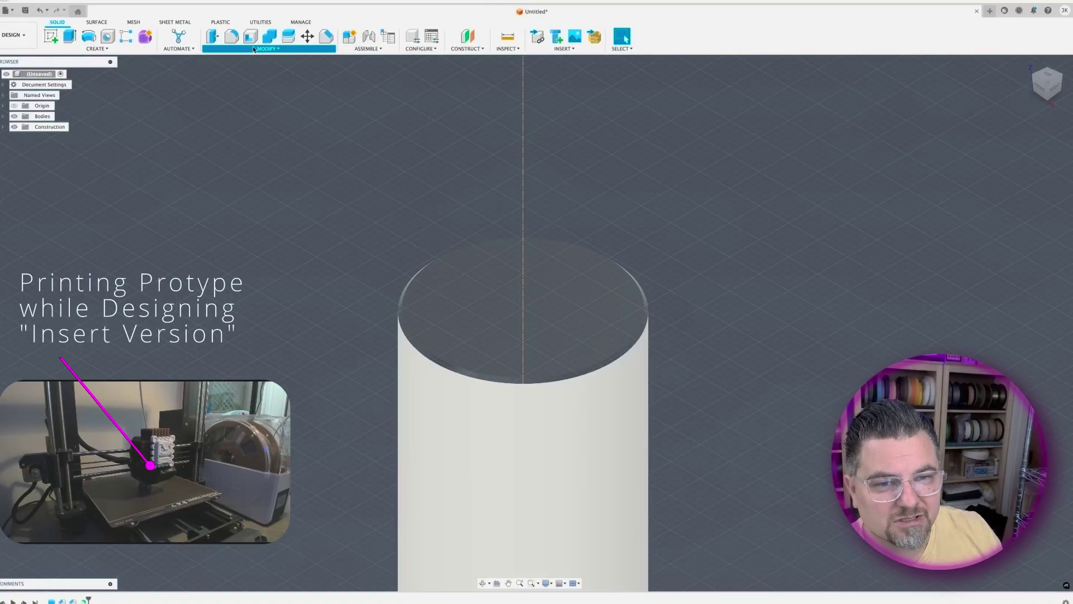
{"action": "key", "text": "h"}
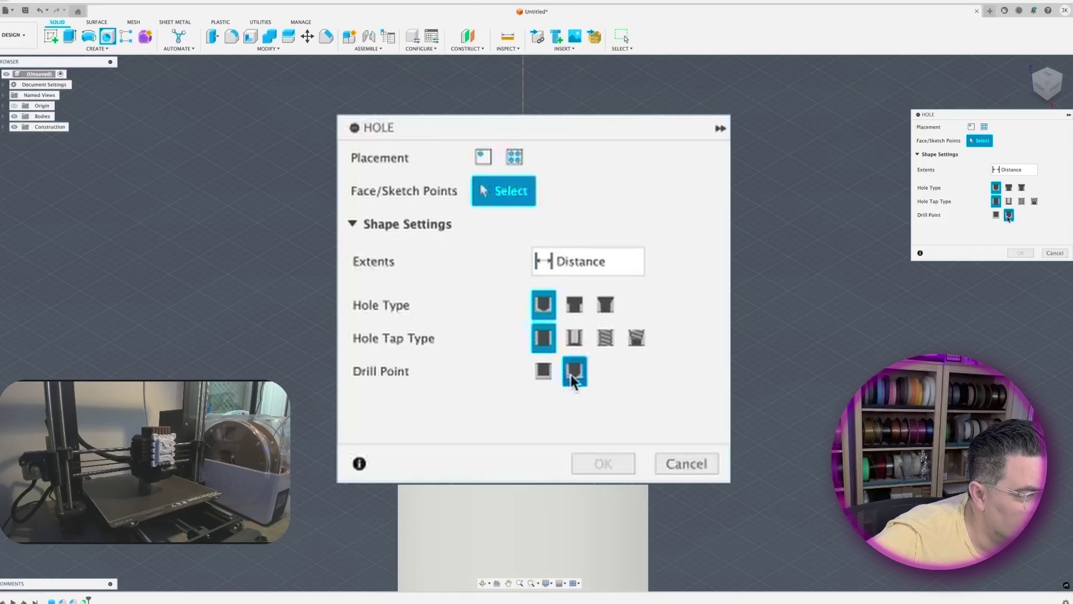
{"action": "left_click", "coordinate": [543, 371]}
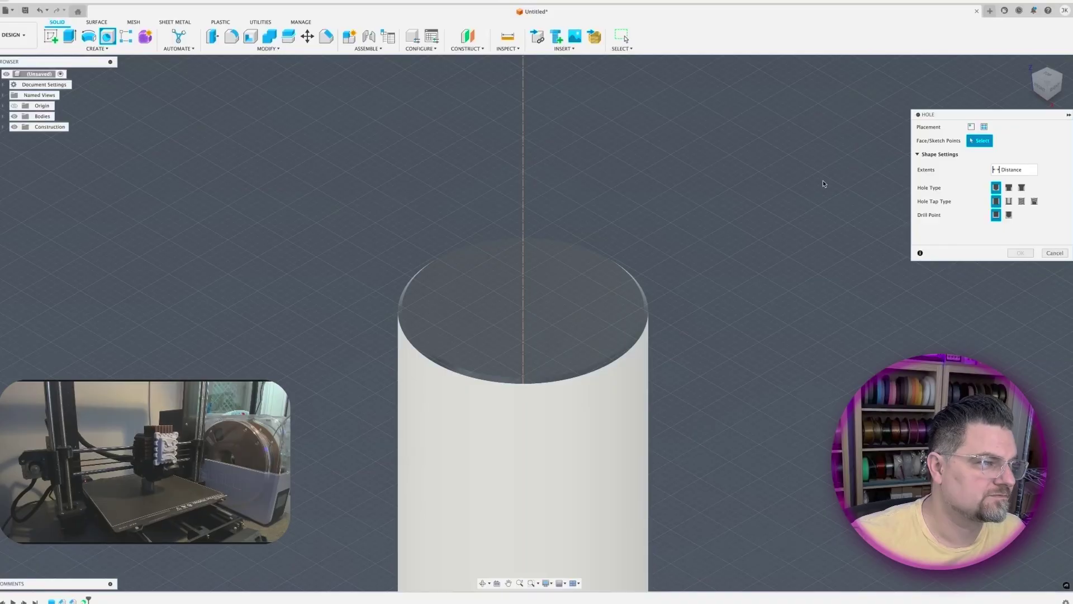
{"action": "left_click", "coordinate": [522, 308]}
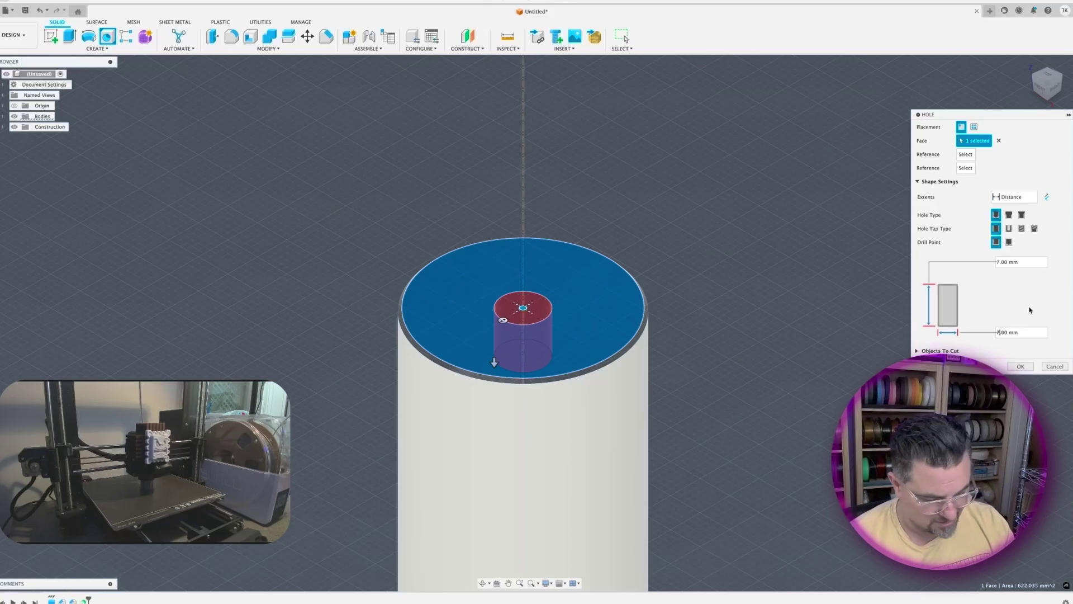
Set the hole diameter to 7.90 mm and its depth to 14 mm
{"action": "key", "text": "BackSpace"}
{"action": "type", "text": "8"}
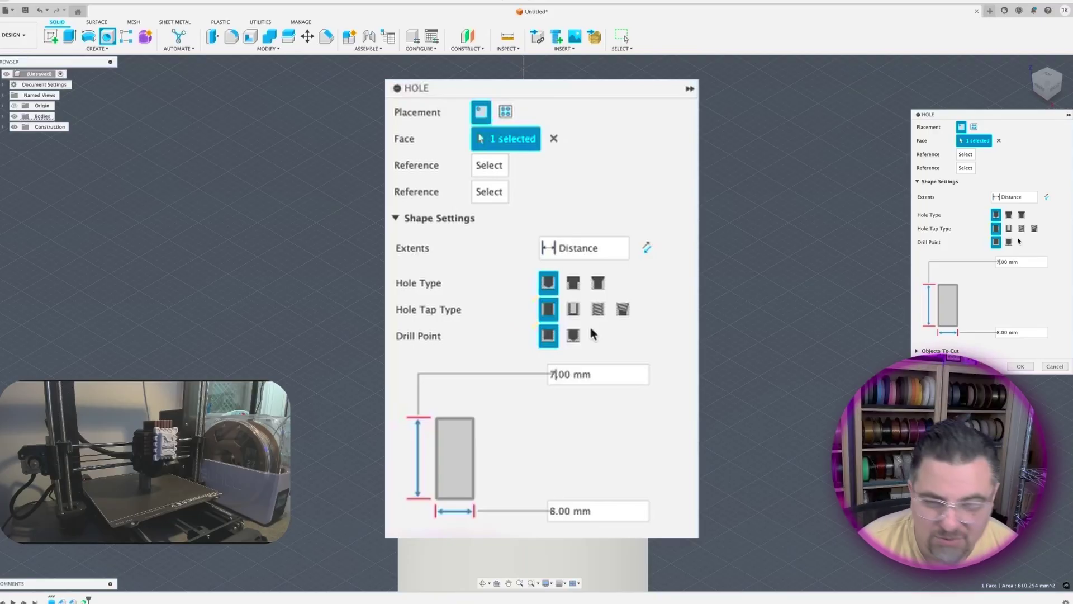
{"action": "key", "text": "Tab"}
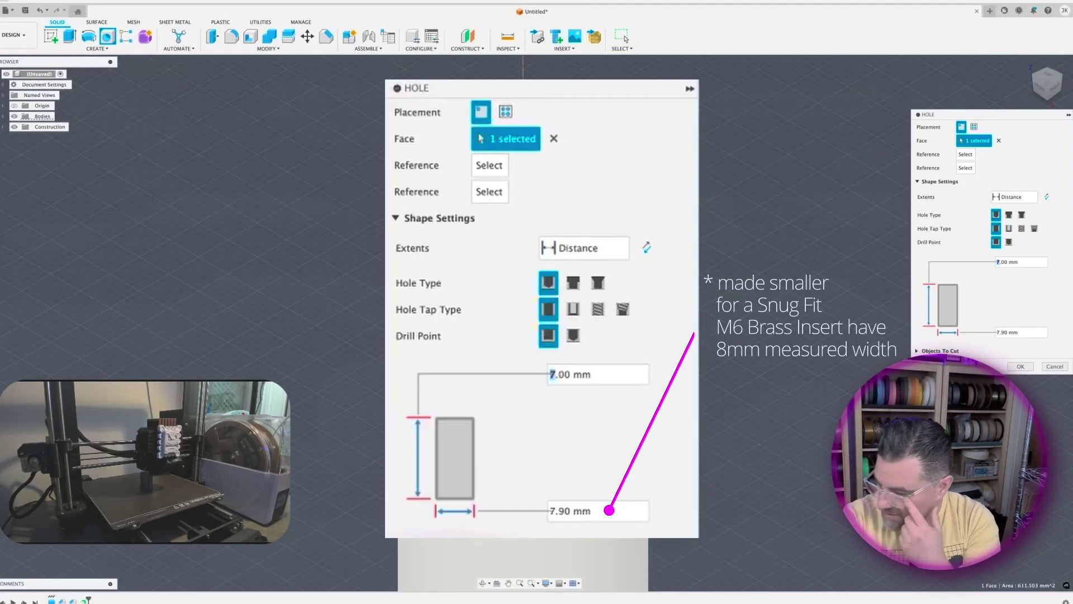
{"action": "left_click", "coordinate": [552, 374]}
{"action": "key", "text": "Delete"}
{"action": "type", "text": "14"}
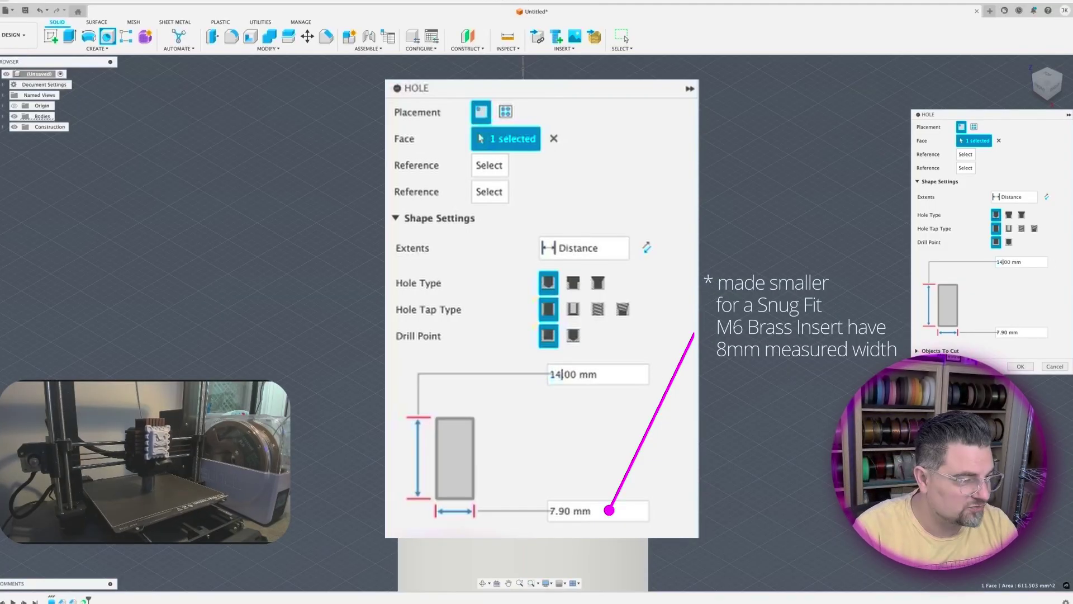
Make the hole a countersink with an 8.3 mm, 90° countersink diameter
{"action": "left_click", "coordinate": [1020, 216]}
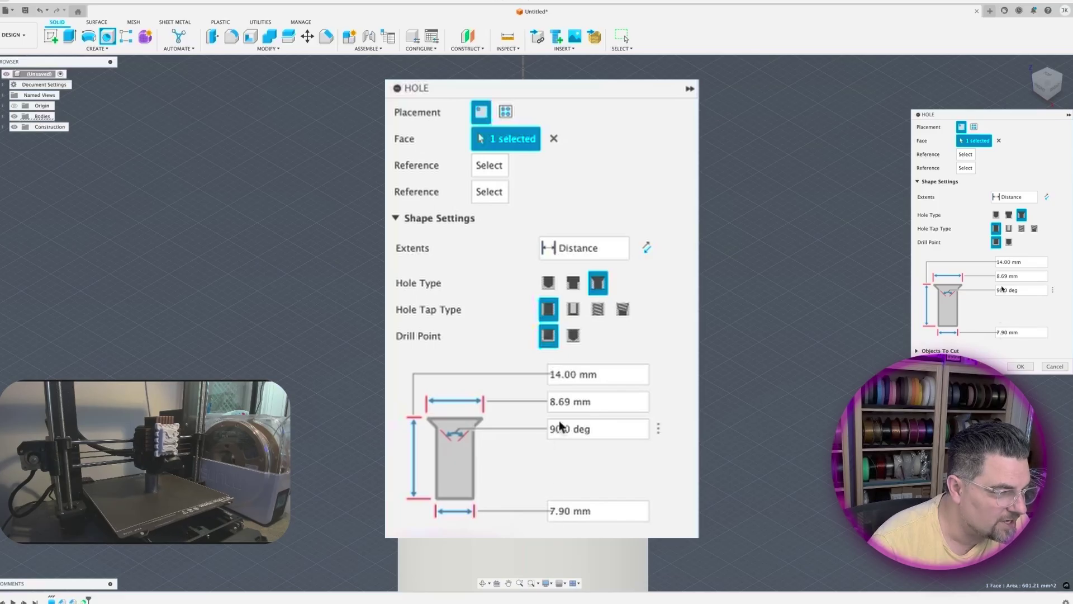
{"action": "left_click_drag", "start_coordinate": [559, 403], "coordinate": [569, 403]}
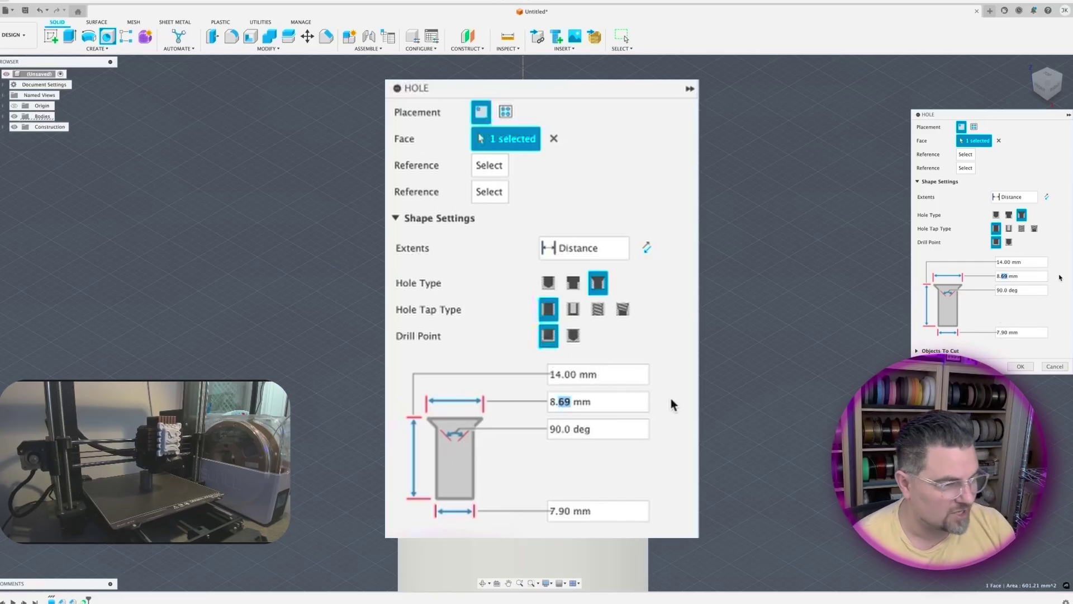
{"action": "type", "text": "3"}
{"action": "key", "text": "Tab"}
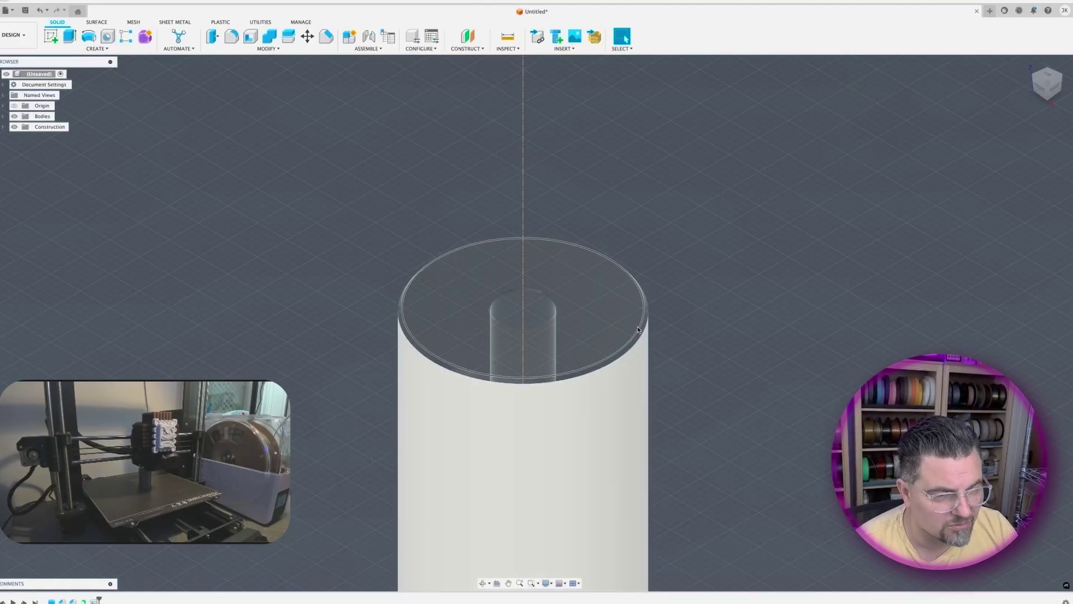
{"action": "scroll", "coordinate": [535, 287], "scroll_direction": "up", "scroll_amount": 3}
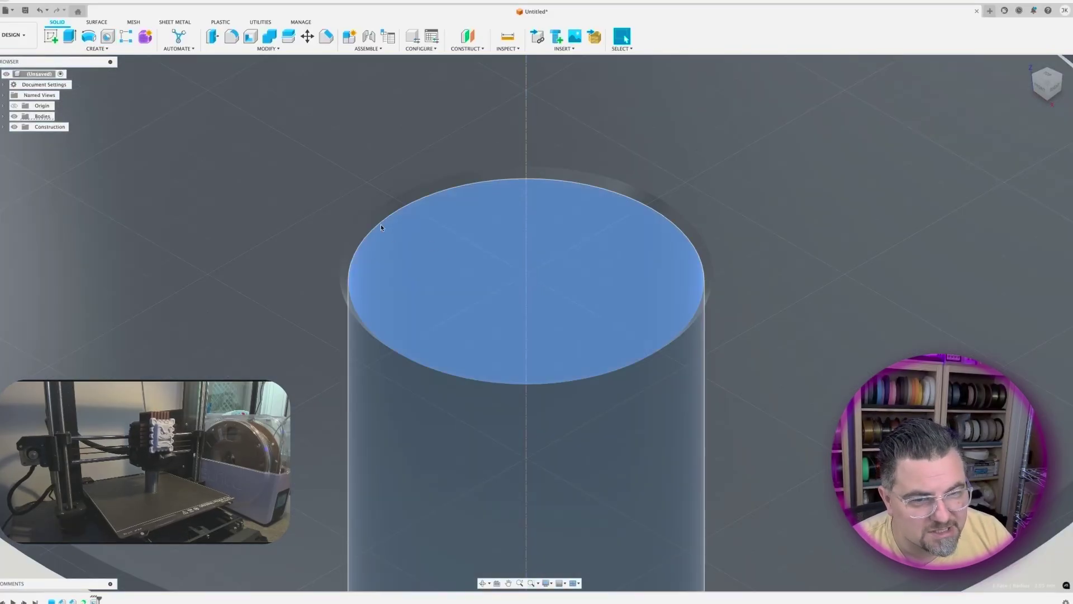
{"action": "left_click", "coordinate": [384, 219]}
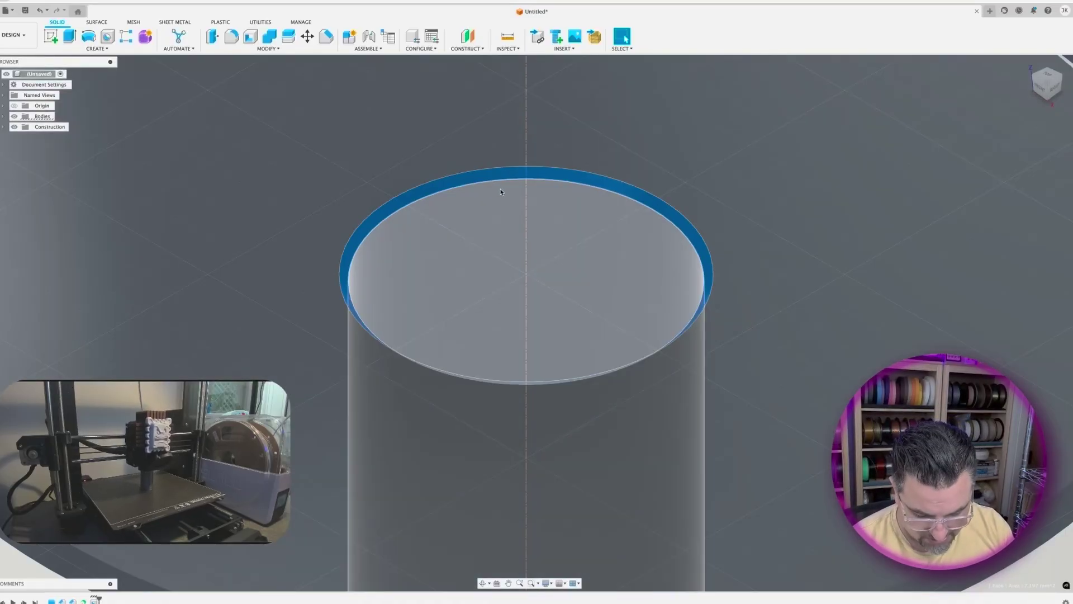
{"action": "scroll", "coordinate": [500, 191], "scroll_direction": "down", "scroll_amount": 3}
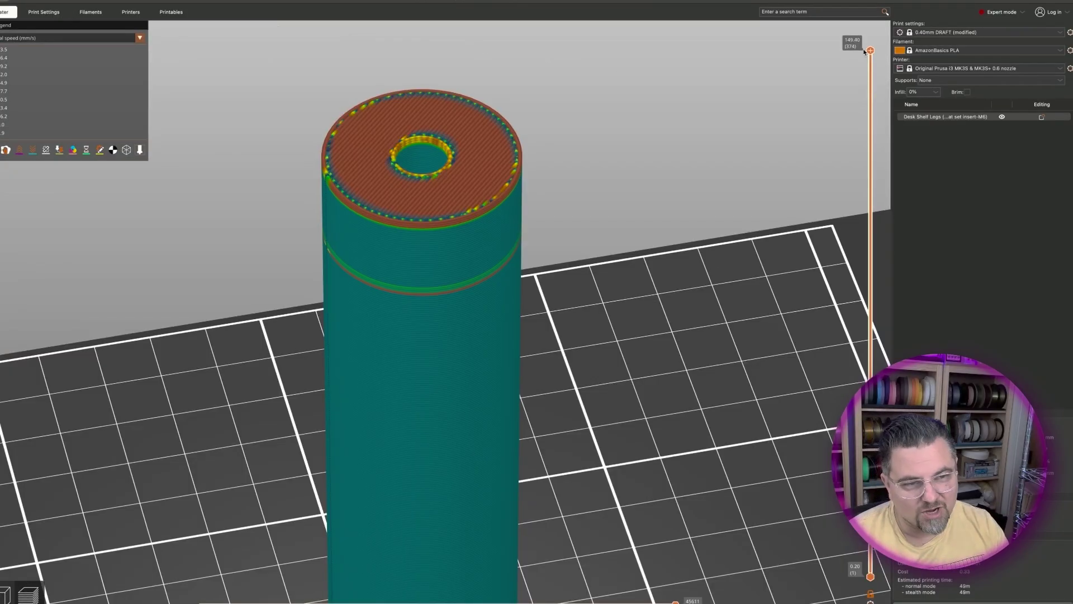
Scrub the layer slider from layer 355 down to the first layer and back to the top
{"action": "left_click_drag", "start_coordinate": [870, 49], "coordinate": [858, 343]}
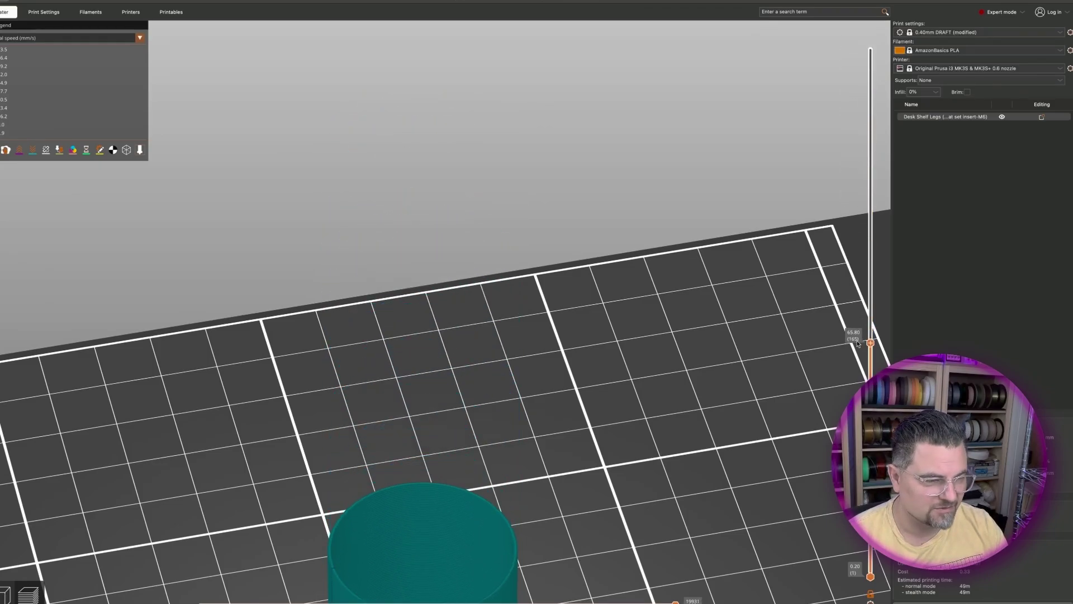
{"action": "scroll", "coordinate": [858, 344], "scroll_direction": "down", "scroll_amount": 5}
{"action": "scroll", "coordinate": [709, 215], "scroll_direction": "up", "scroll_amount": 3}
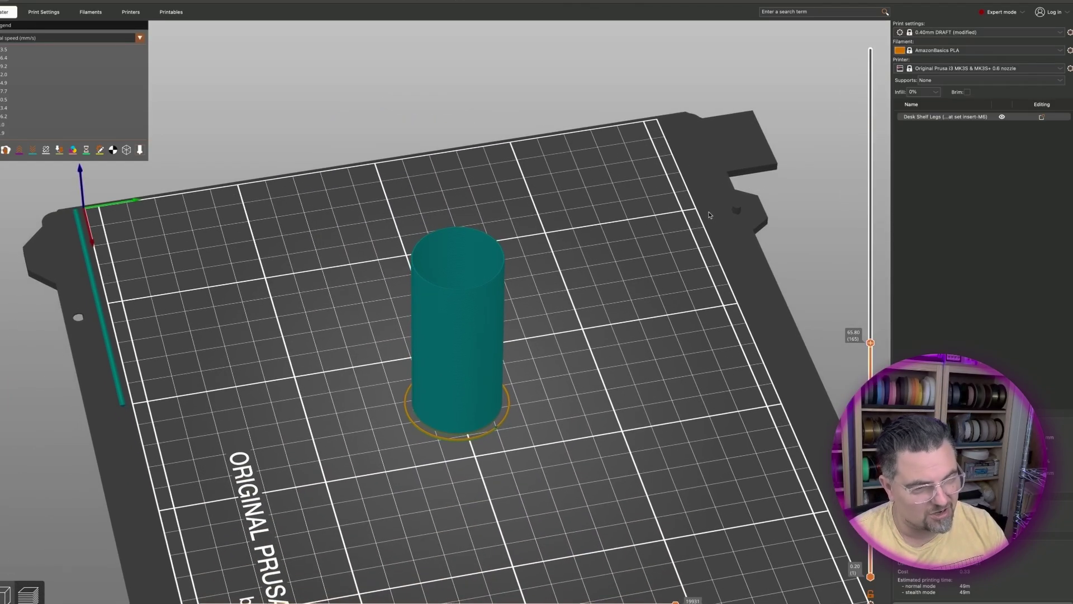
{"action": "left_click_drag", "start_coordinate": [870, 342], "coordinate": [870, 49]}
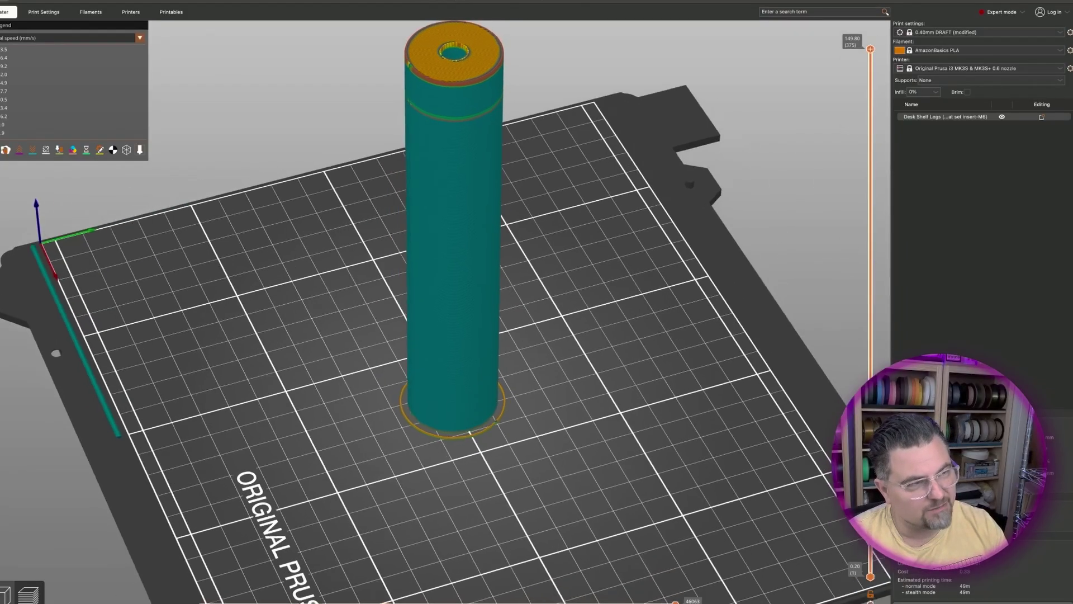
{"action": "left_click_drag", "start_coordinate": [838, 167], "coordinate": [869, 19]}
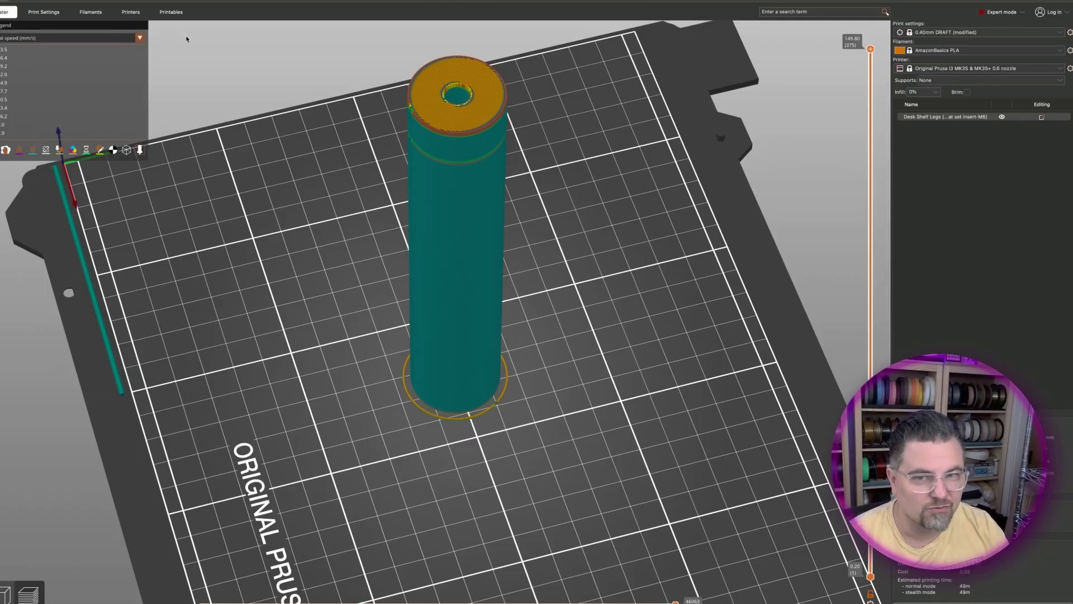
Check the print's infill settings, then return to the leg's sliced preview
{"action": "left_click", "coordinate": [30, 12]}
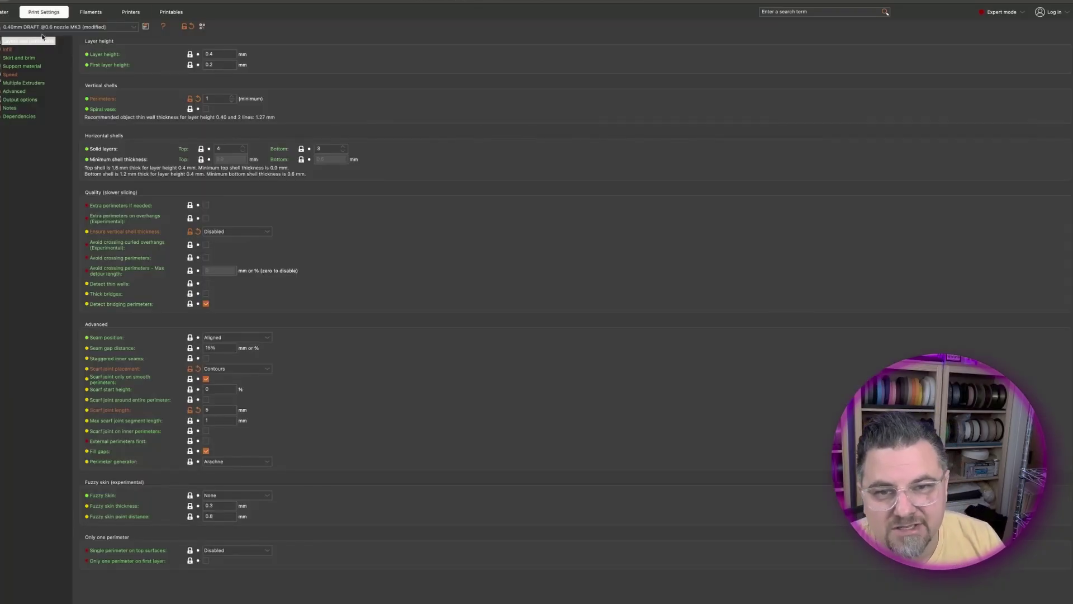
{"action": "left_click", "coordinate": [24, 51]}
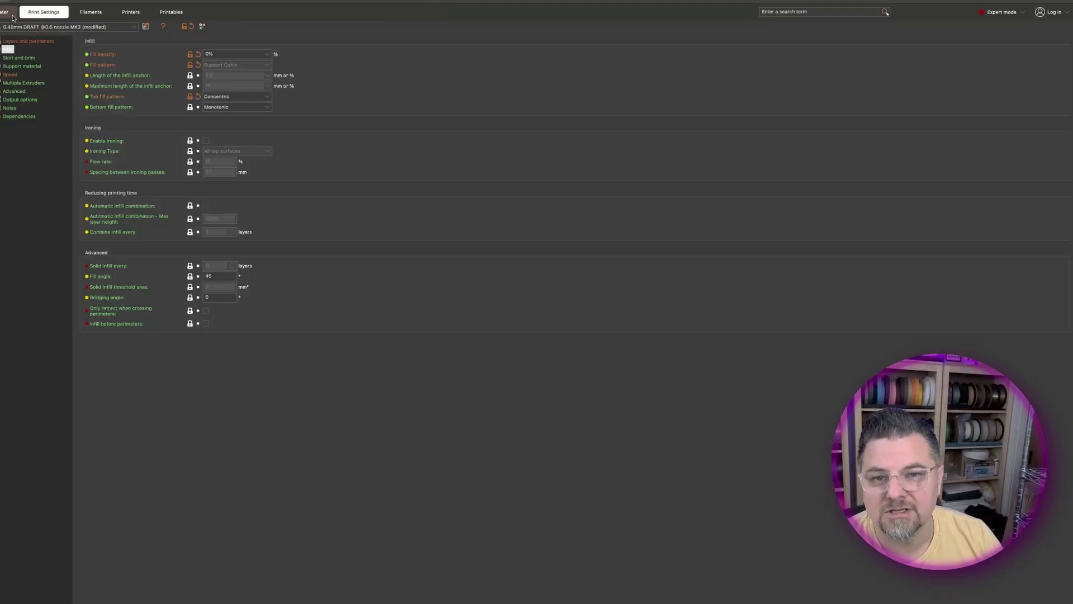
{"action": "left_click", "coordinate": [10, 14]}
{"action": "scroll", "coordinate": [441, 80], "scroll_direction": "down", "scroll_amount": 5}
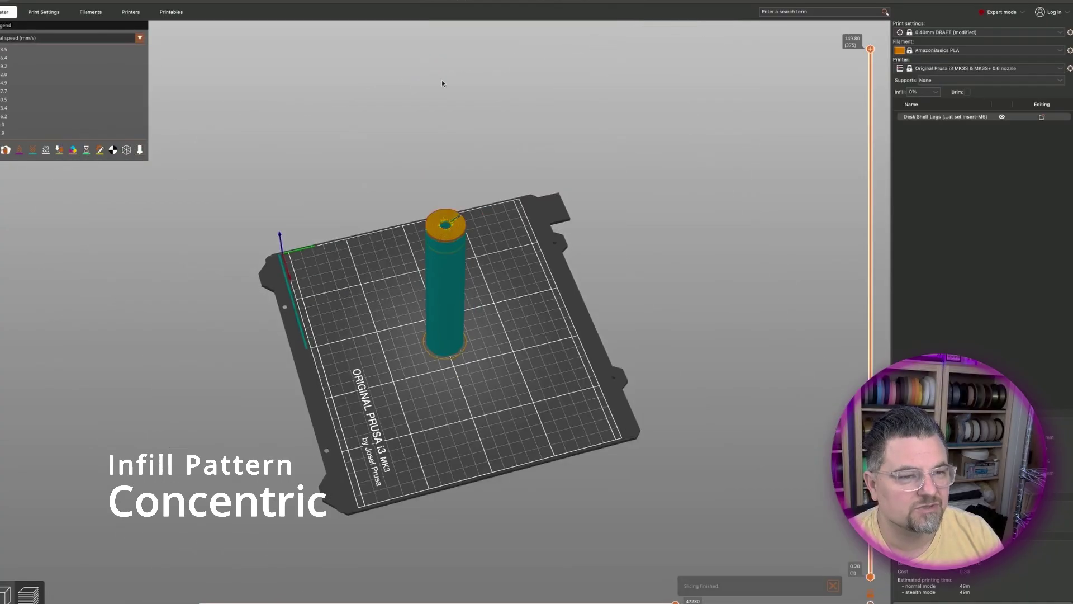
Look down onto the leg's concentric top surface in the preview
{"action": "scroll", "coordinate": [441, 79], "scroll_direction": "up", "scroll_amount": 10}
{"action": "left_click_drag", "start_coordinate": [446, 102], "coordinate": [476, 349]}
{"action": "scroll", "coordinate": [475, 342], "scroll_direction": "down", "scroll_amount": 2}
{"action": "scroll", "coordinate": [472, 340], "scroll_direction": "up", "scroll_amount": 8}
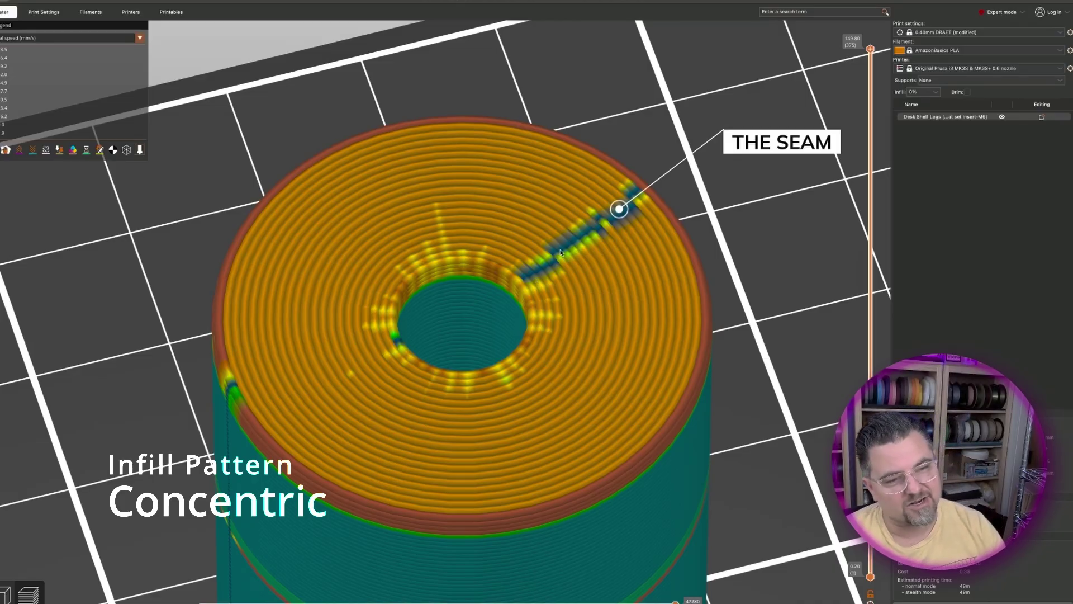
Set Top fill pattern to Archimedean Chords and view the leg up to 125.20 mm
{"action": "left_click", "coordinate": [43, 12]}
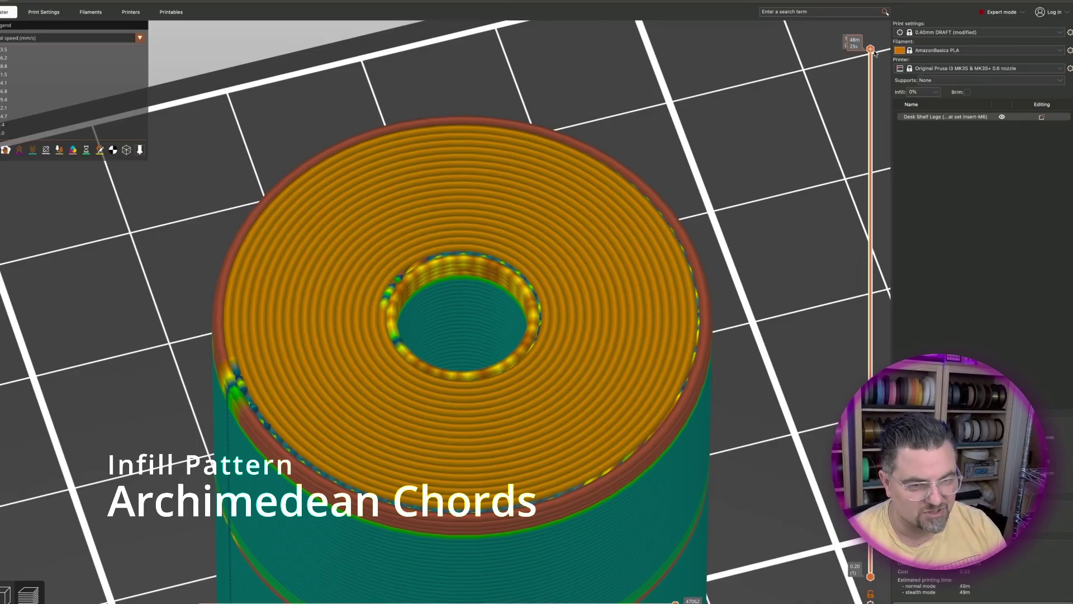
{"action": "left_click_drag", "start_coordinate": [871, 50], "coordinate": [876, 51]}
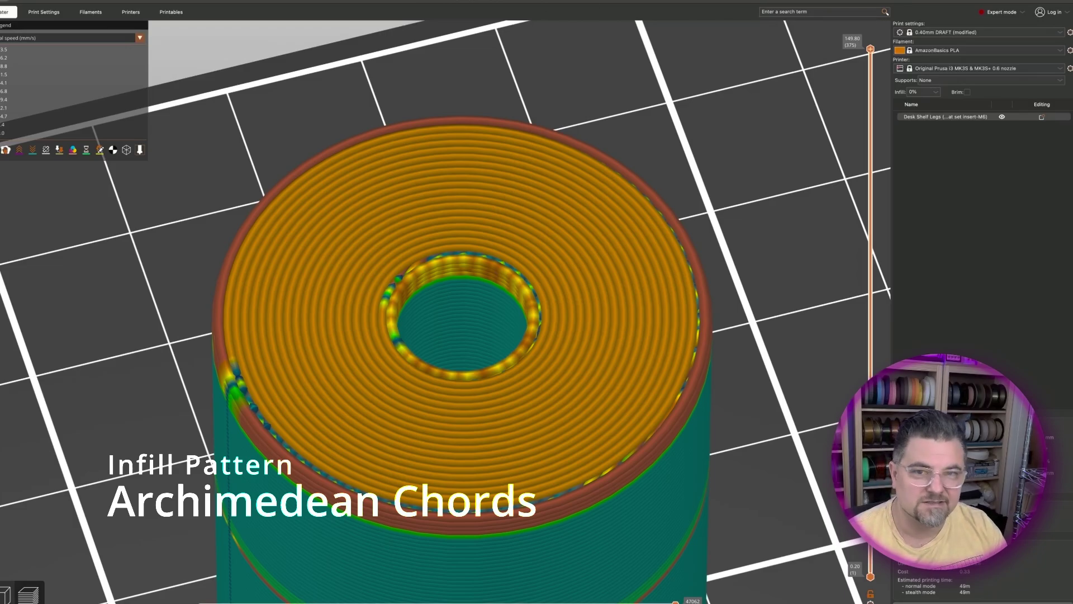
{"action": "left_click", "coordinate": [43, 12]}
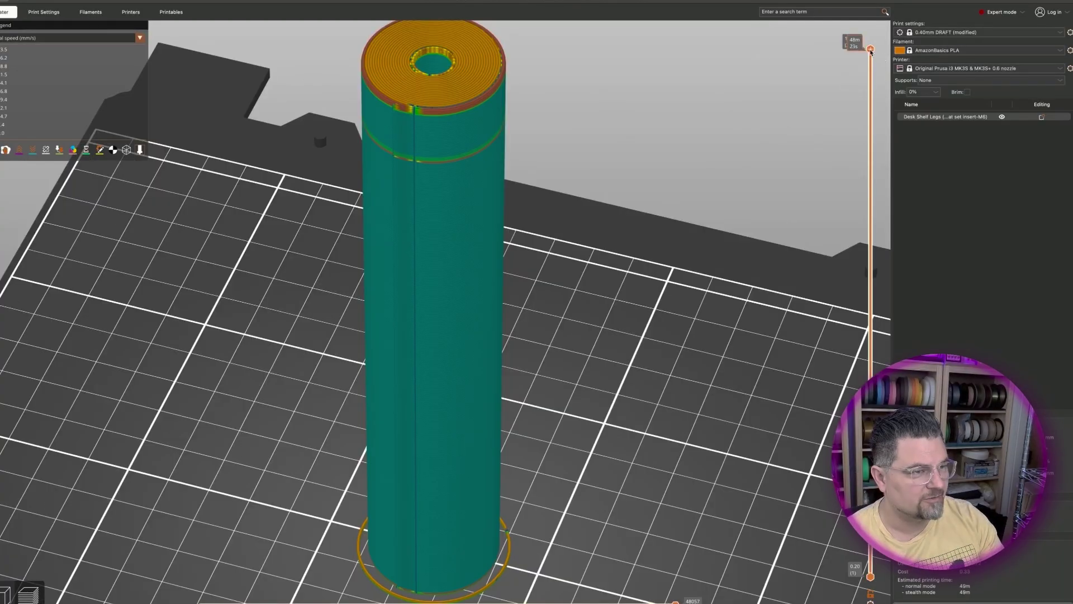
{"action": "left_click_drag", "start_coordinate": [870, 50], "coordinate": [870, 154]}
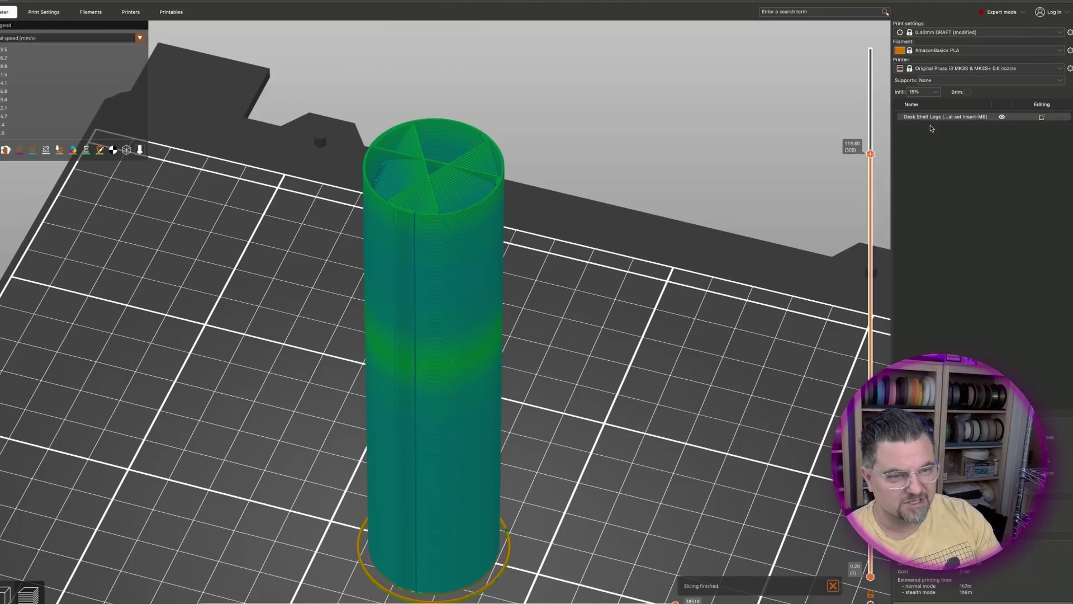
Set the leg's perimeter count to 4 in Layers and perimeters
{"action": "left_click", "coordinate": [44, 11]}
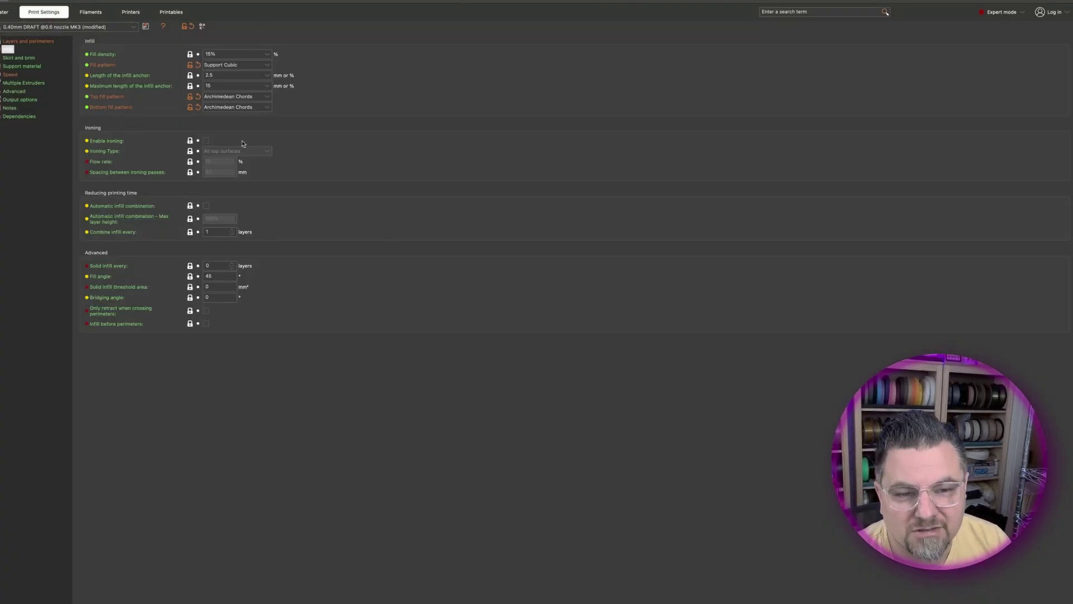
{"action": "left_click", "coordinate": [26, 43]}
{"action": "double_click", "coordinate": [232, 96]}
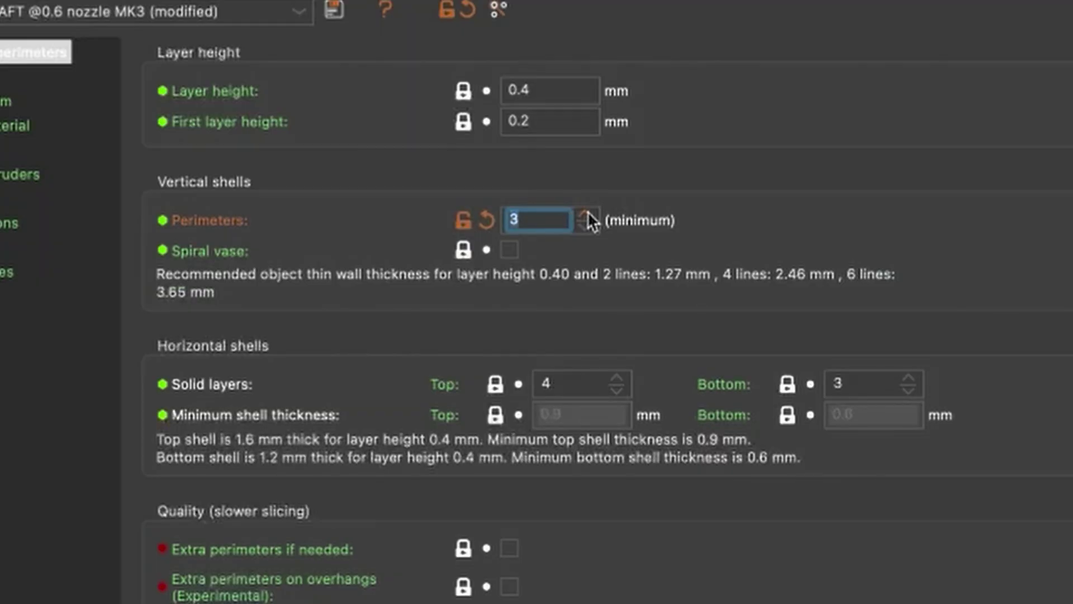
{"action": "left_click", "coordinate": [588, 213]}
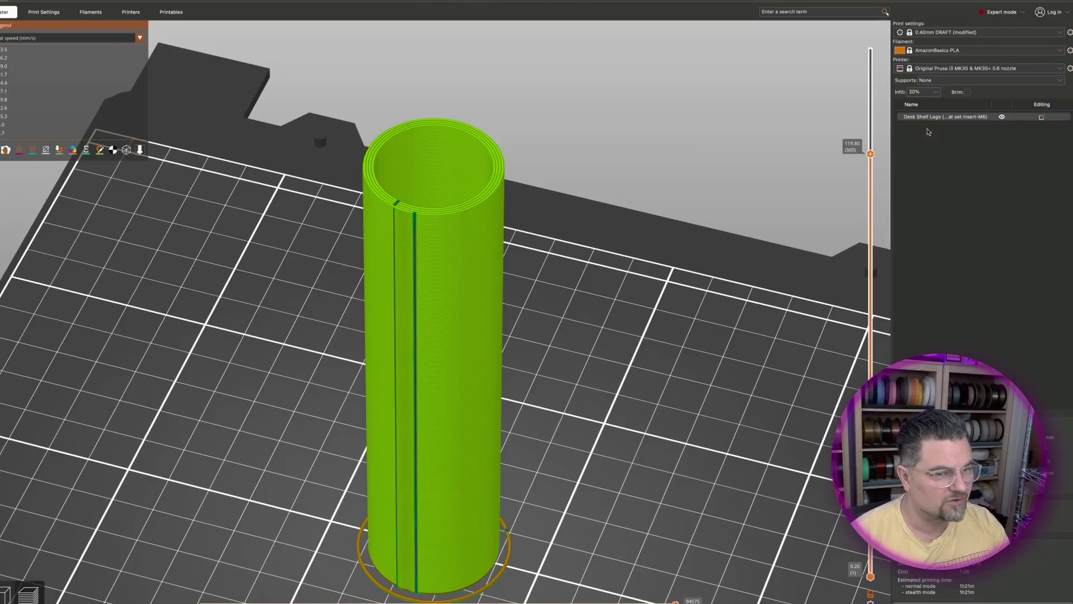
{"action": "left_click_drag", "start_coordinate": [749, 189], "coordinate": [890, 101]}
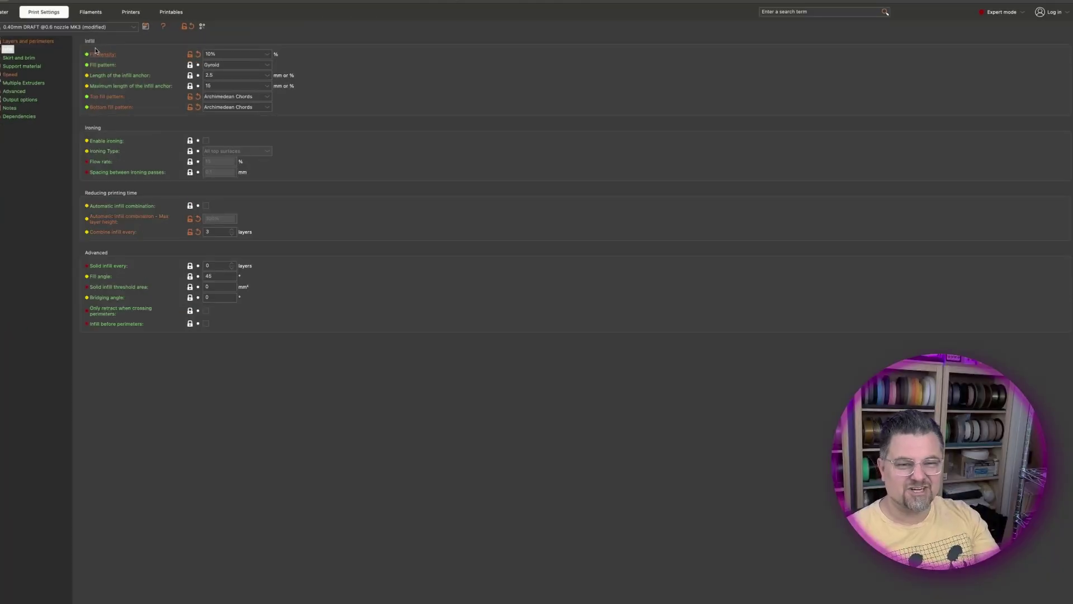
Inspect the re-sliced leg's bottom layers, then limit the preview to layer 105.80
{"action": "left_click", "coordinate": [6, 12]}
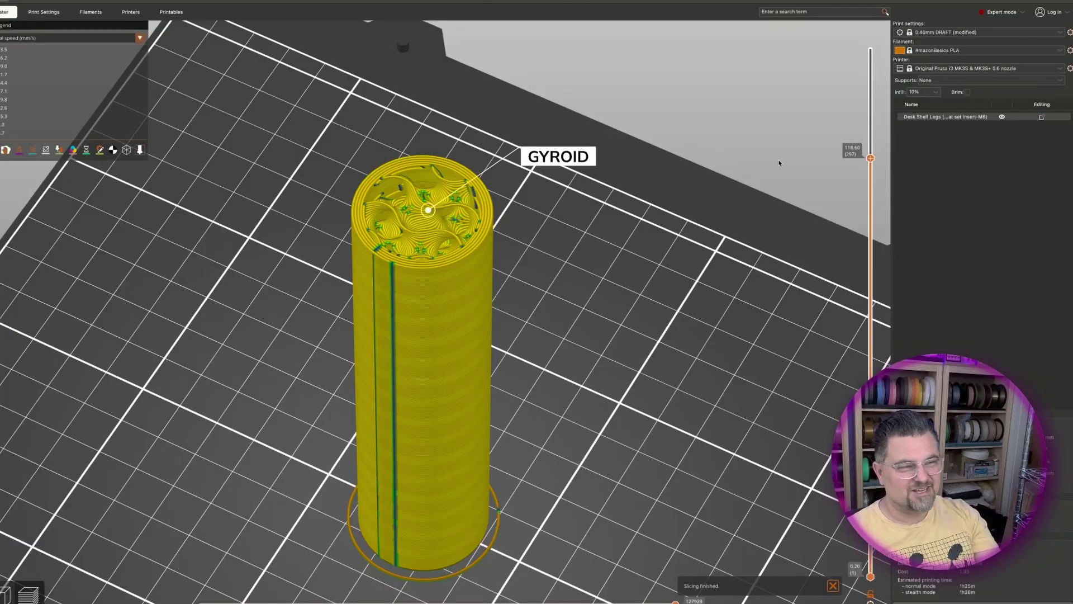
{"action": "left_click_drag", "start_coordinate": [870, 159], "coordinate": [868, 110]}
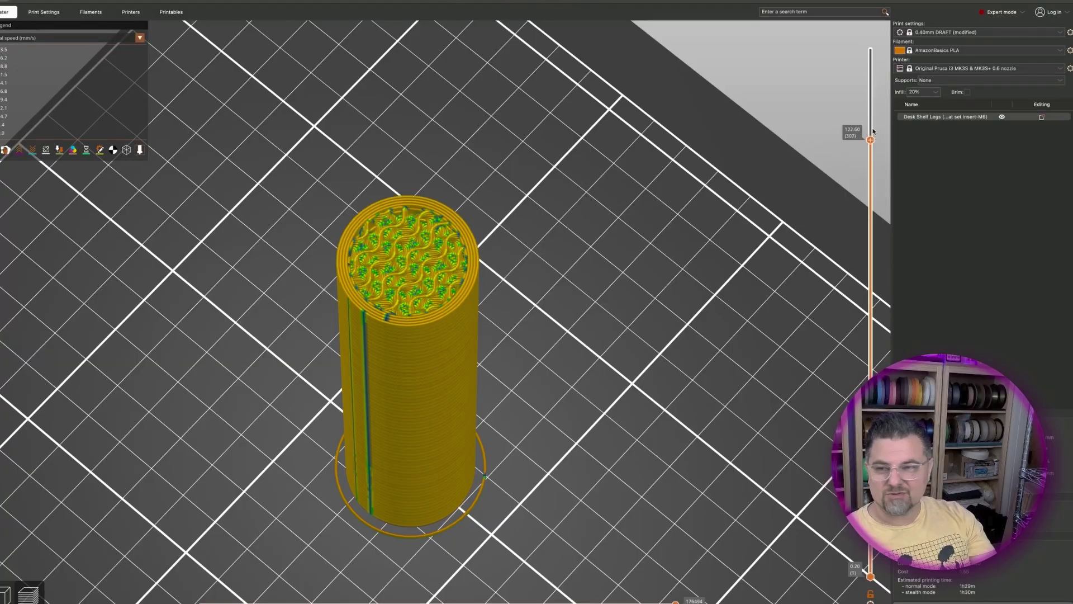
{"action": "scroll", "coordinate": [870, 128], "scroll_direction": "up", "scroll_amount": 10}
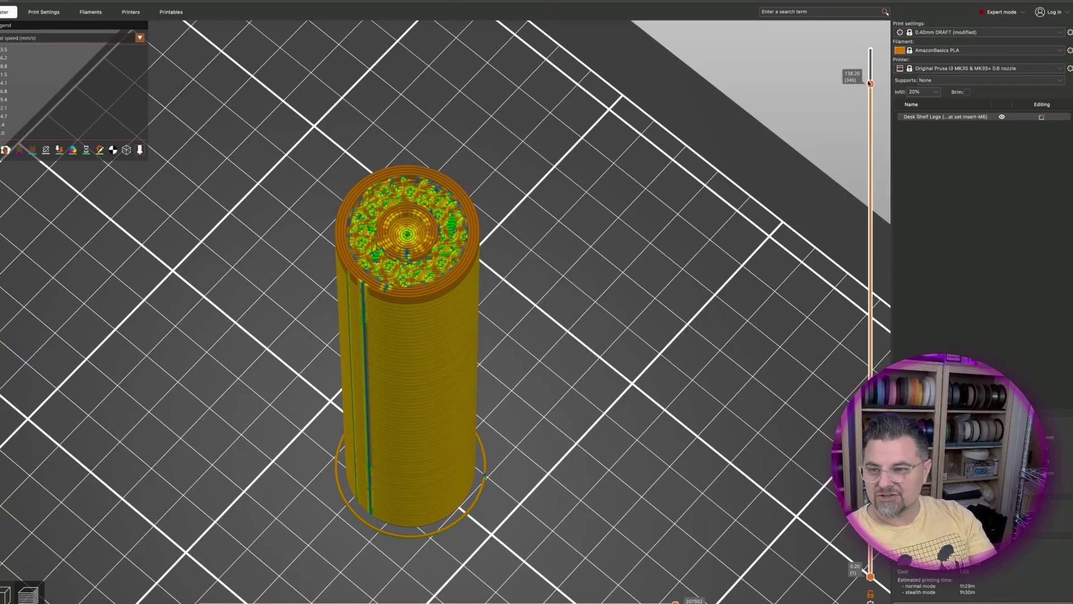
{"action": "scroll", "coordinate": [870, 100], "scroll_direction": "down", "scroll_amount": 5}
{"action": "scroll", "coordinate": [870, 96], "scroll_direction": "up", "scroll_amount": 5}
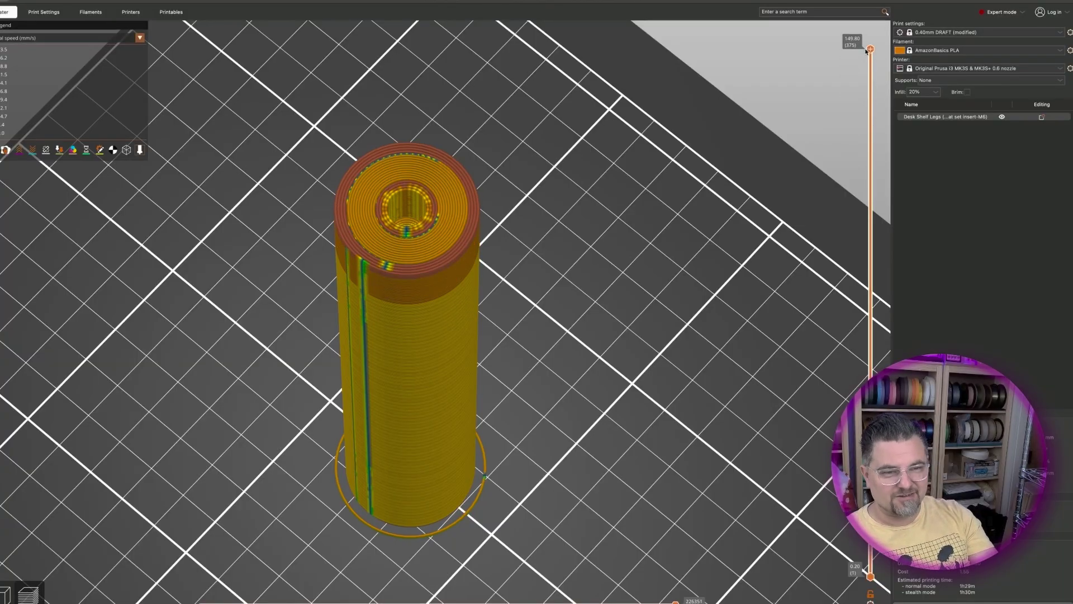
{"action": "scroll", "coordinate": [871, 129], "scroll_direction": "down", "scroll_amount": 10}
{"action": "left_click_drag", "start_coordinate": [870, 170], "coordinate": [870, 50]}
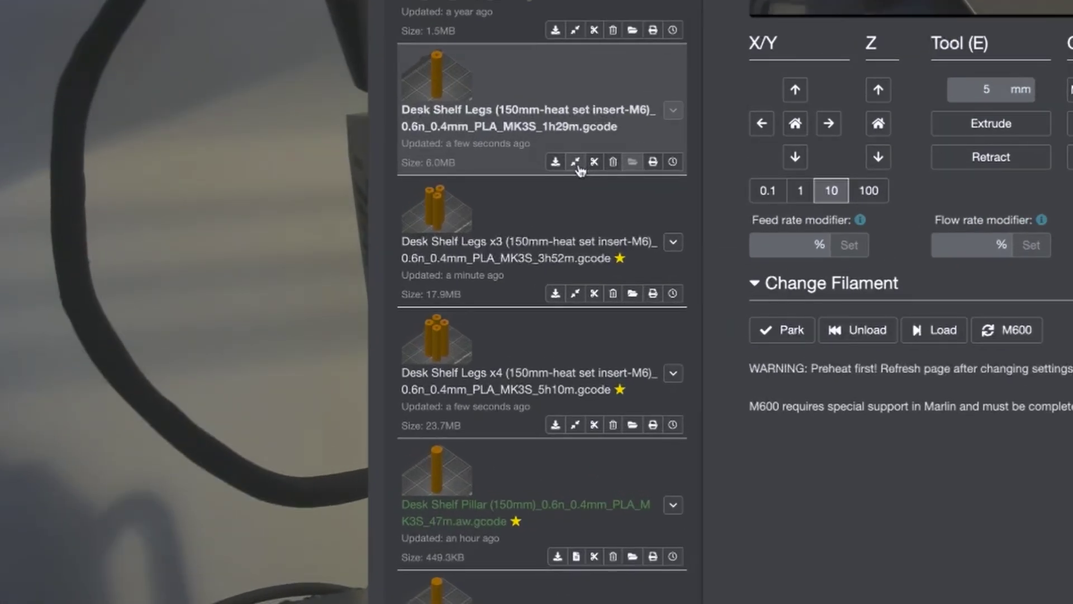
Arc-weld the 1h29m desk leg G-code file
{"action": "left_click", "coordinate": [575, 162]}
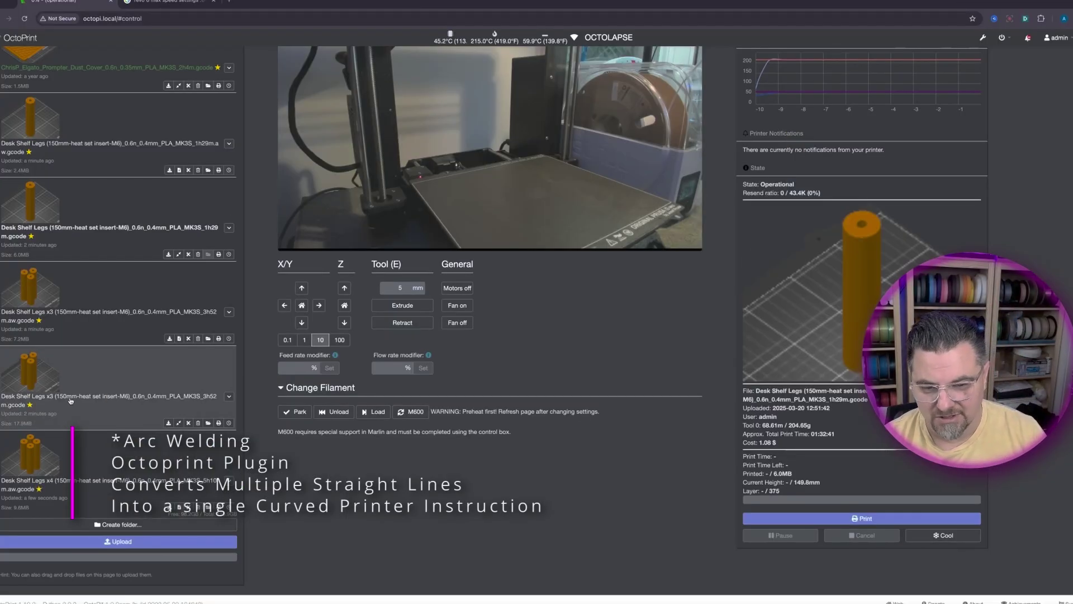
{"action": "scroll", "coordinate": [70, 400], "scroll_direction": "up", "scroll_amount": 10}
{"action": "scroll", "coordinate": [70, 400], "scroll_direction": "down", "scroll_amount": 10}
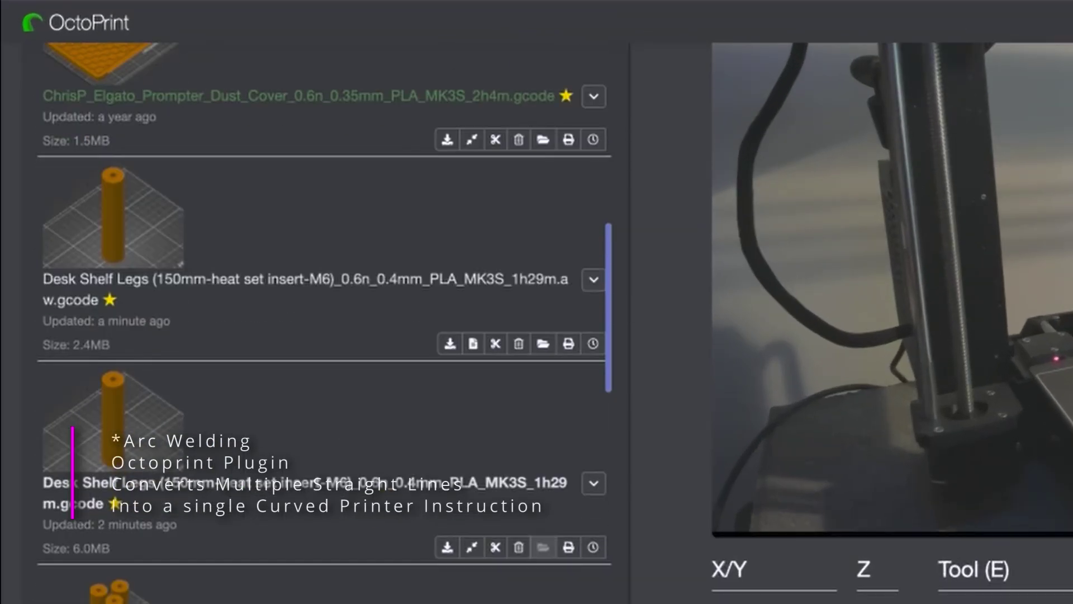
{"action": "scroll", "coordinate": [379, 369], "scroll_direction": "up", "scroll_amount": 1}
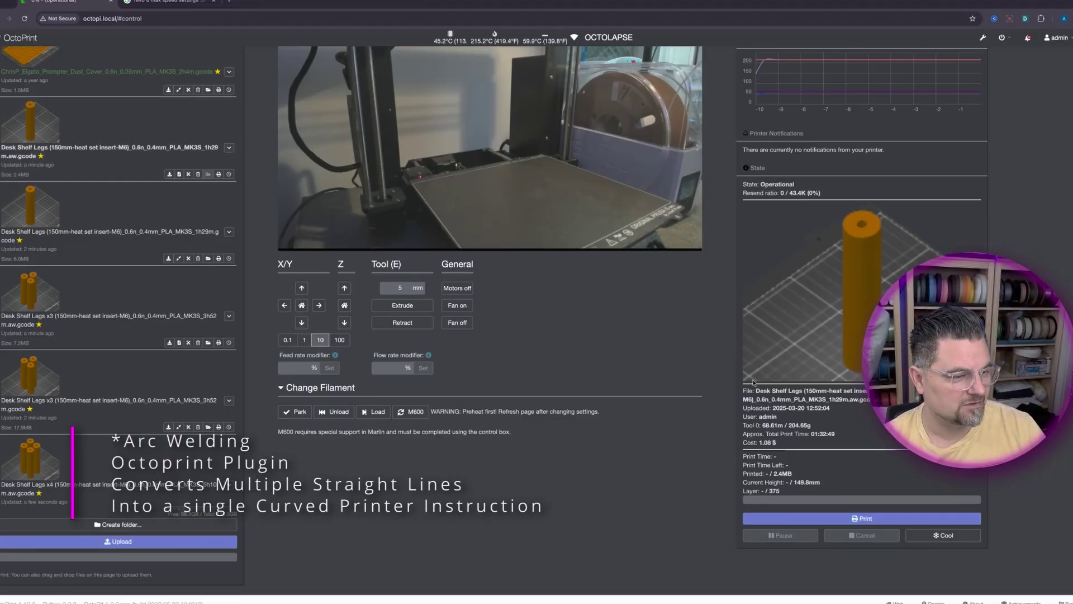
Start printing the resulting .aw.gcode file and confirm the print
{"action": "left_click", "coordinate": [922, 538]}
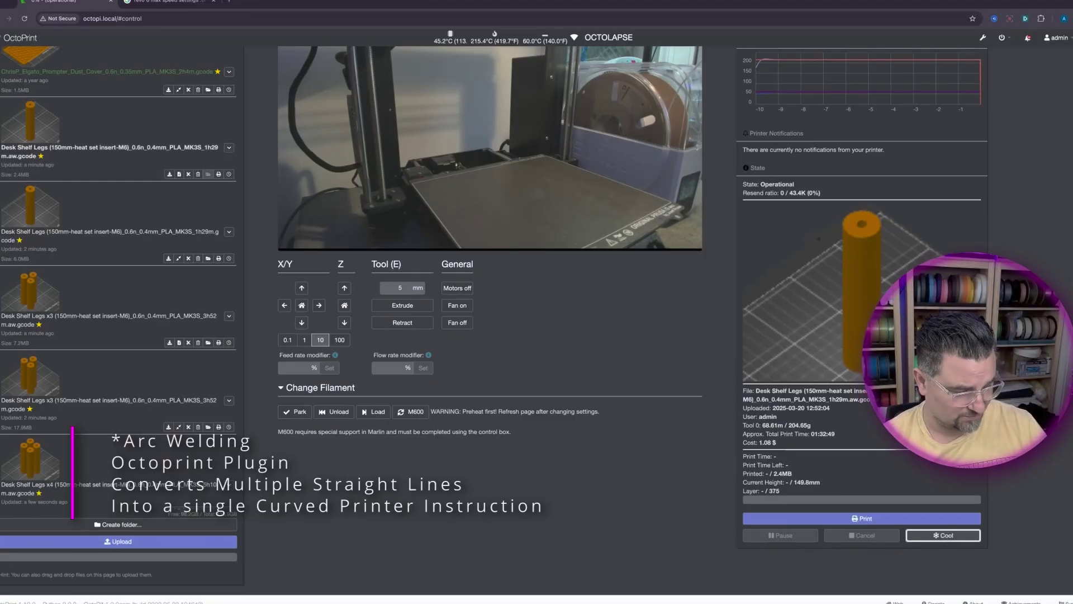
{"action": "scroll", "coordinate": [805, 74], "scroll_direction": "up", "scroll_amount": 2}
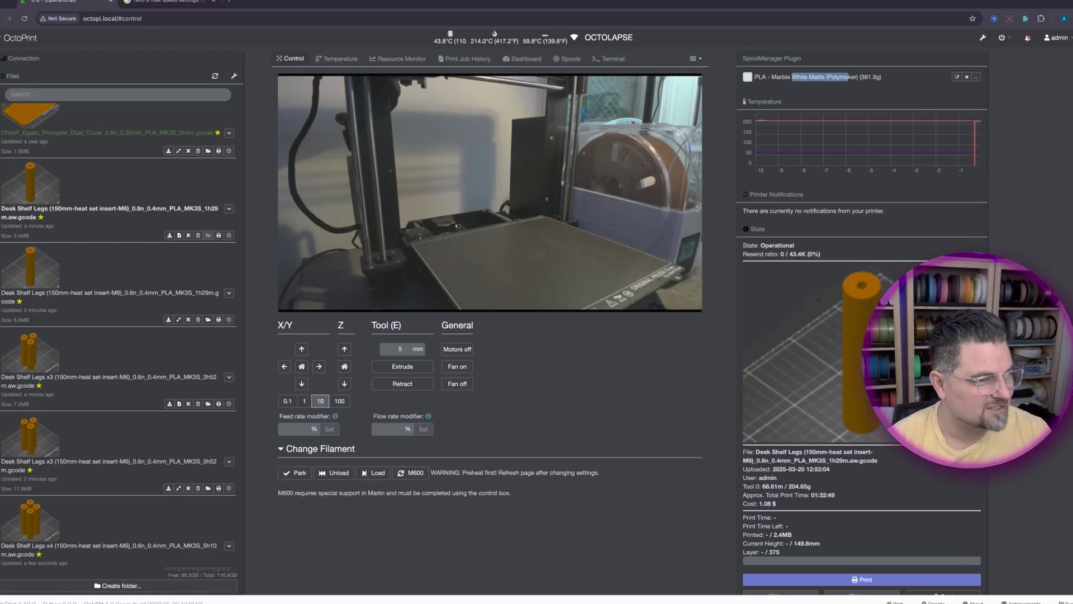
{"action": "scroll", "coordinate": [938, 521], "scroll_direction": "down", "scroll_amount": 2}
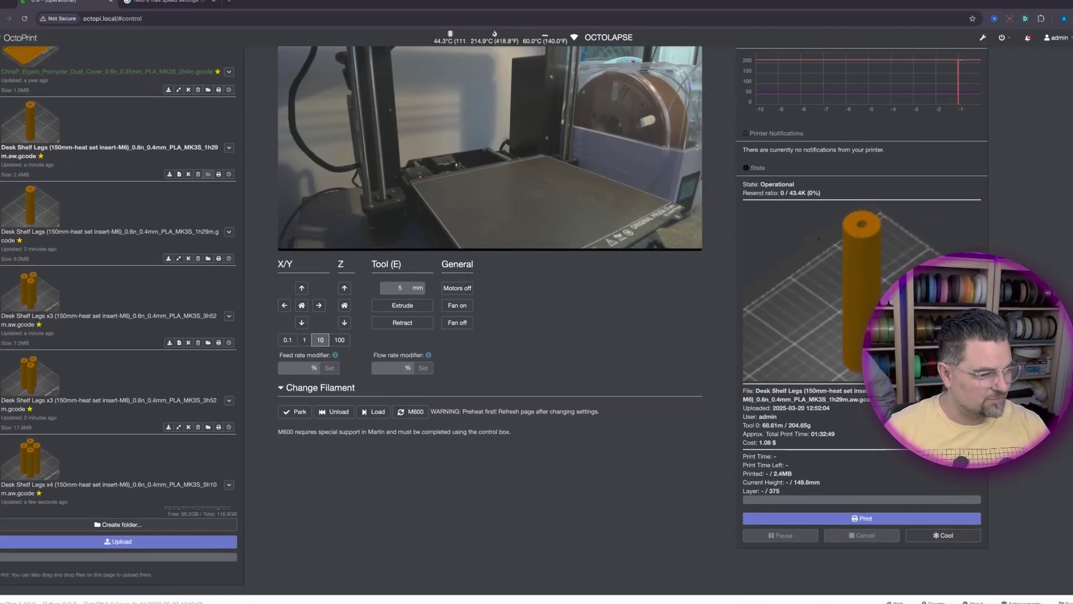
{"action": "left_click", "coordinate": [937, 520]}
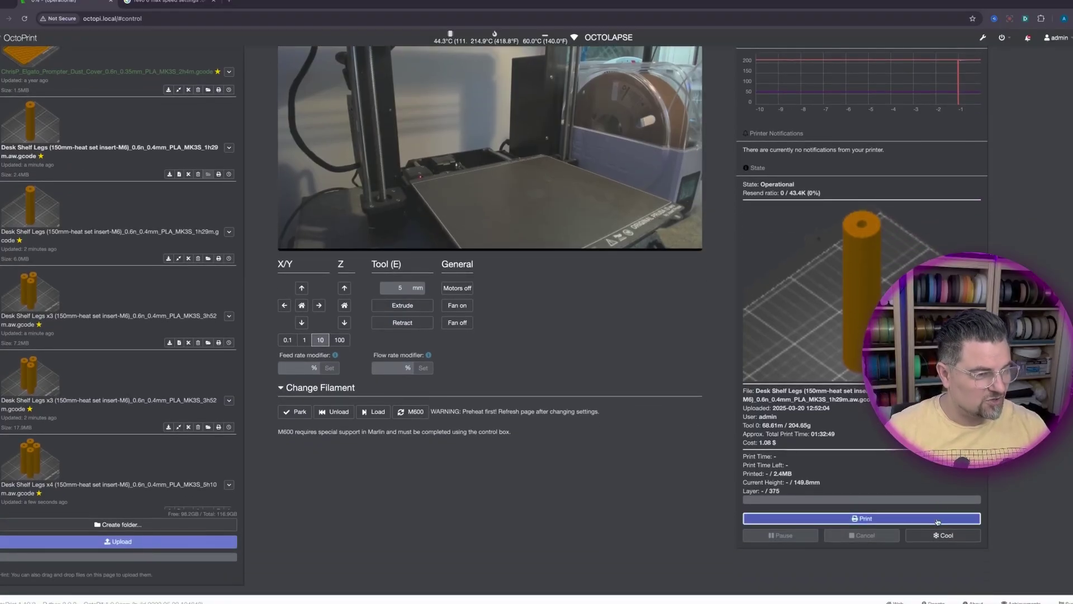
{"action": "left_click", "coordinate": [606, 91]}
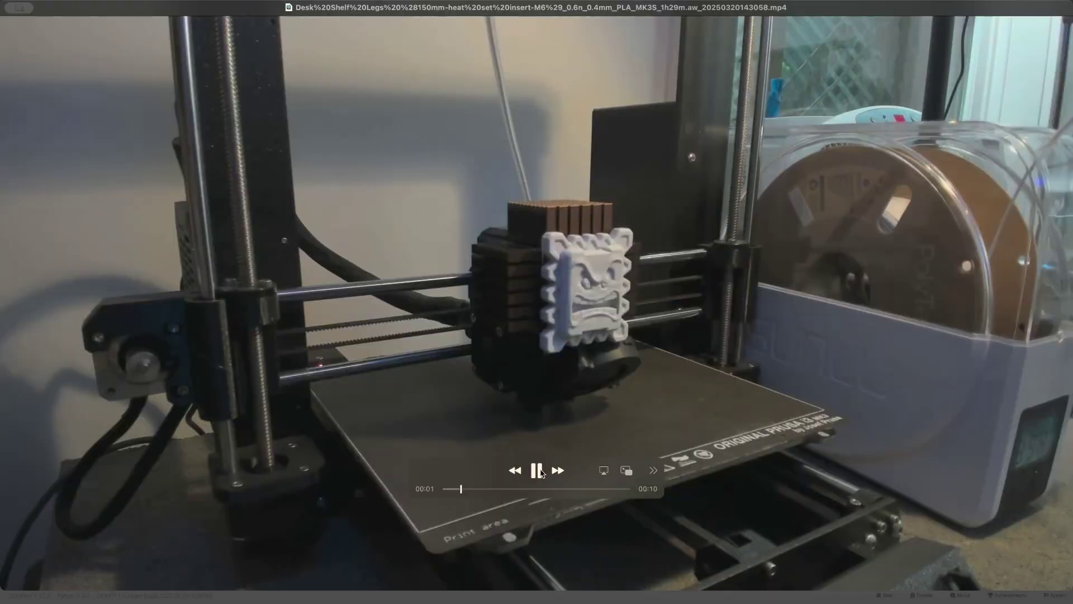